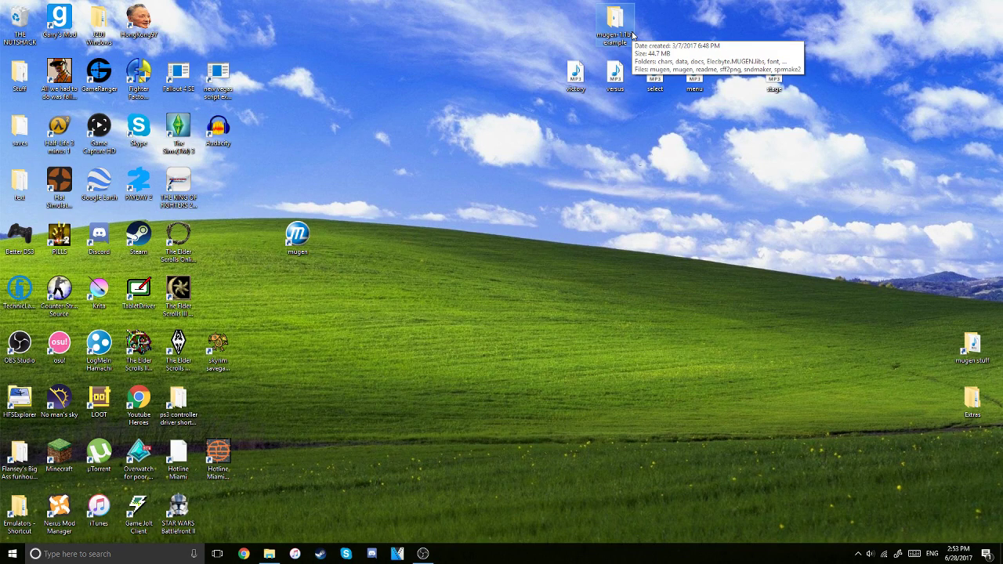
Step: Open the system DEF file from the data folder inside the mugen-1.1b1 example folder
double_click(615, 24)
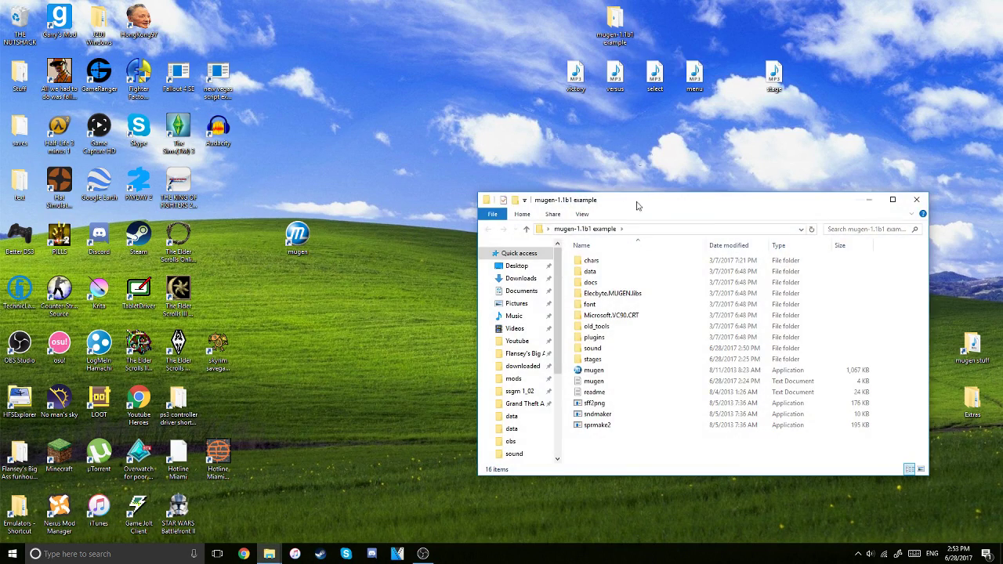
left_click_drag(637, 205, 459, 111)
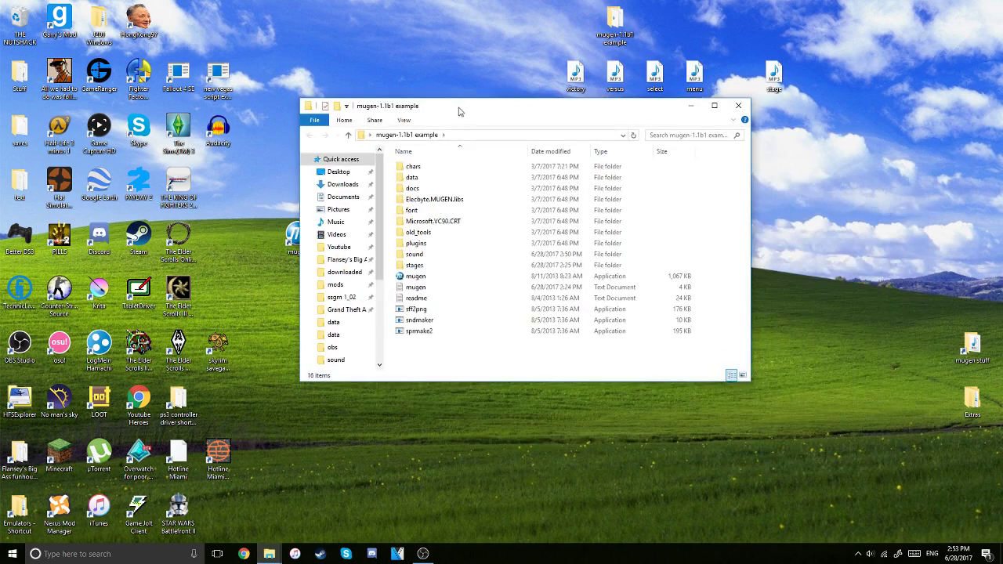
double_click(423, 177)
scroll(461, 357, "down", 3)
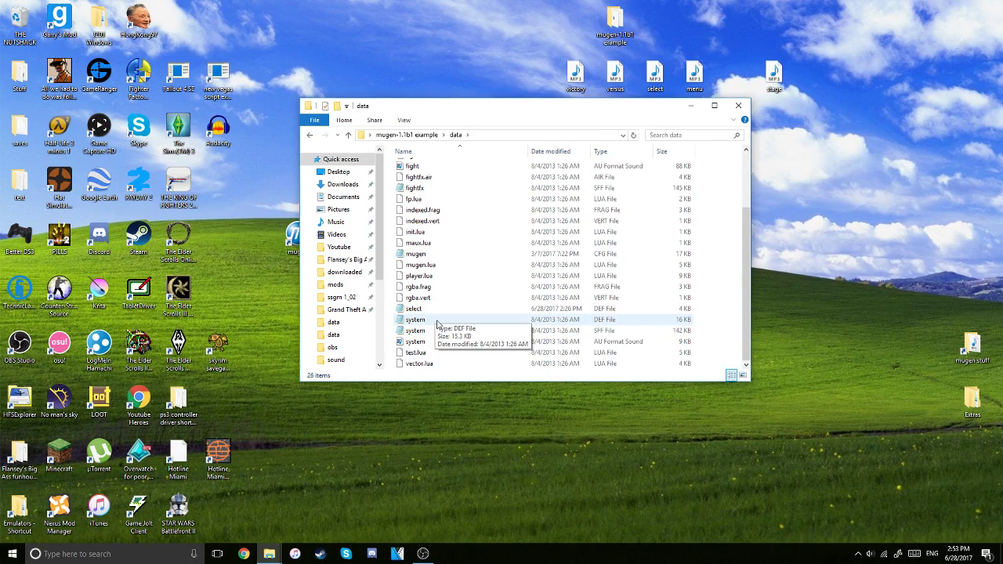
double_click(438, 323)
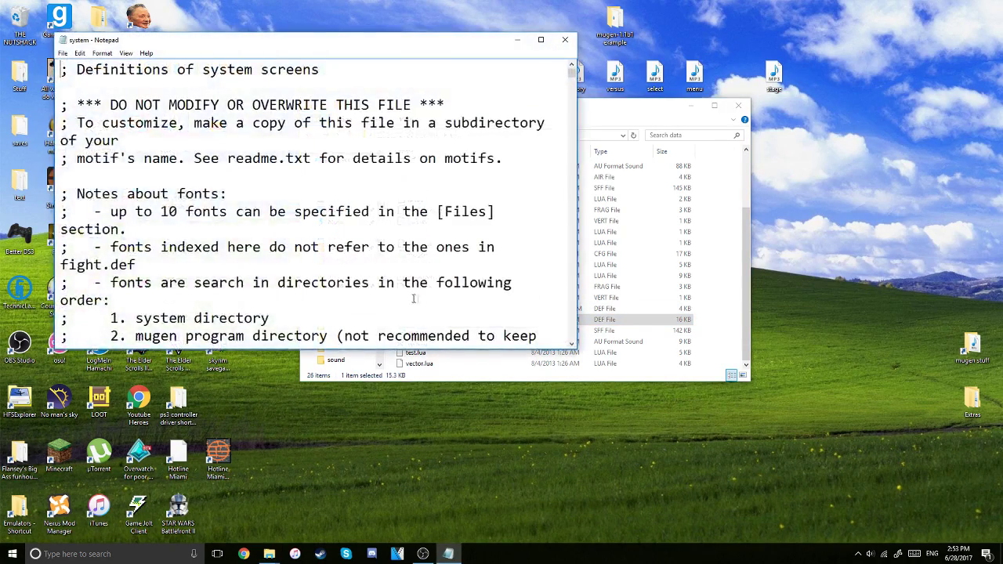
Step: Examine the [Files] section and the title-screen music entry, title.bgm, in the system definition file
scroll(401, 290, "down", 8)
scroll(401, 290, "down", 9)
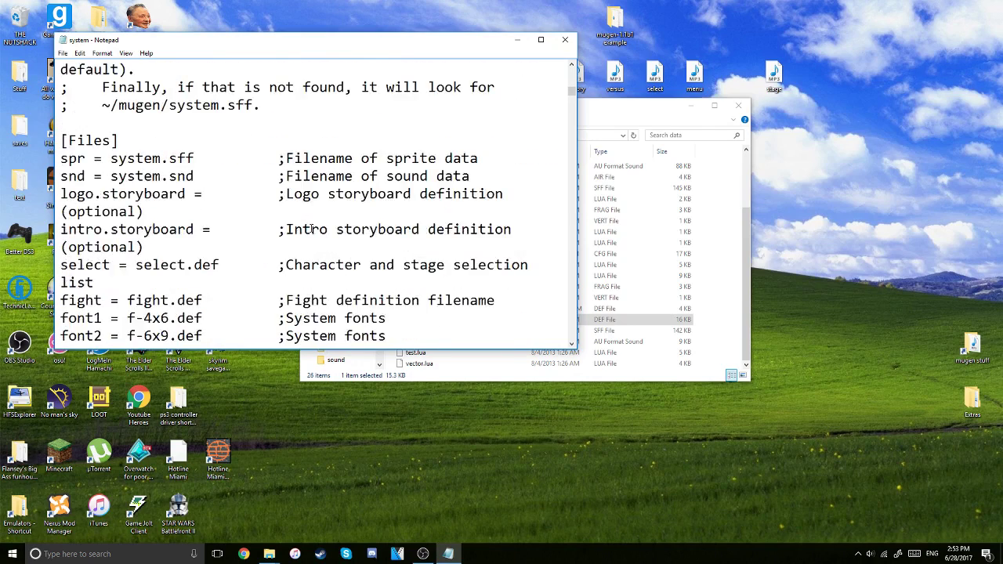
left_click_drag(72, 139, 110, 141)
left_click(133, 193)
scroll(141, 221, "down", 2)
scroll(141, 221, "down", 1)
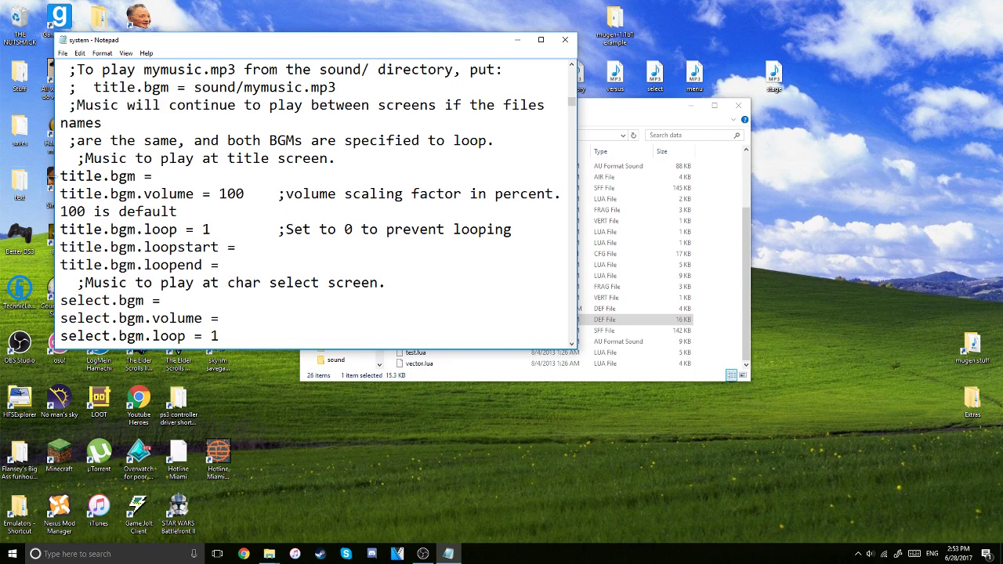
scroll(88, 164, "up", 2)
scroll(102, 328, "down", 1)
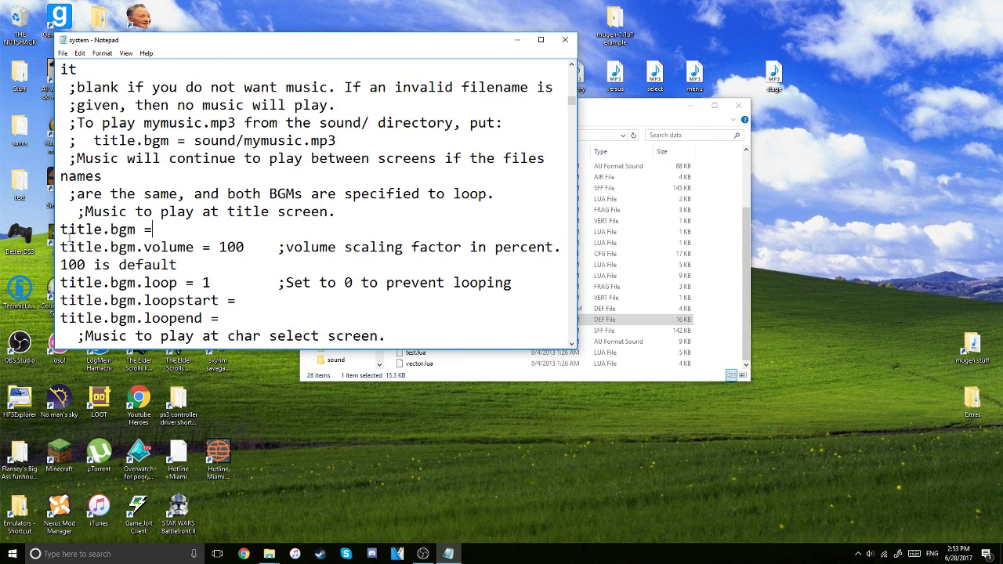
left_click_drag(66, 228, 131, 228)
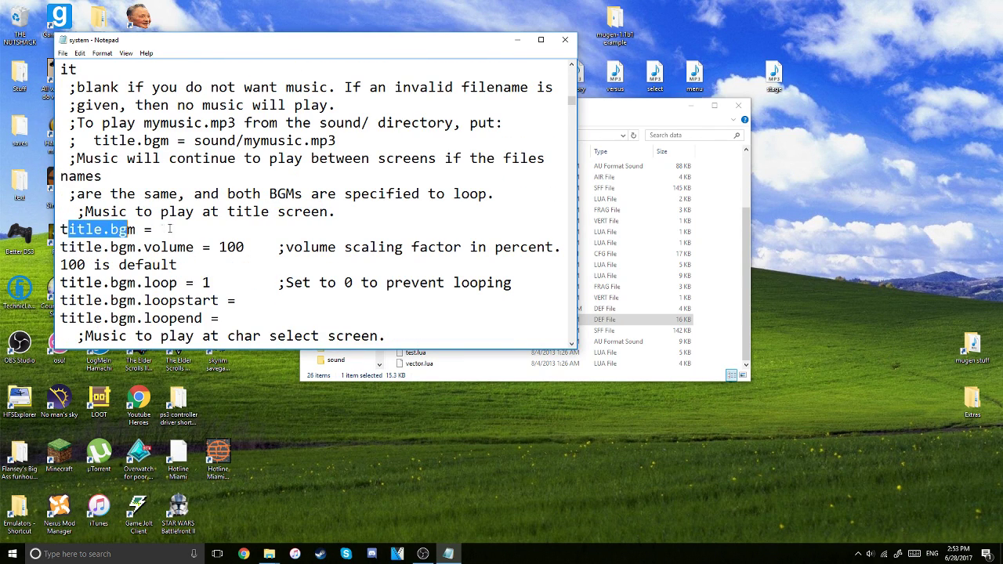
left_click(164, 229)
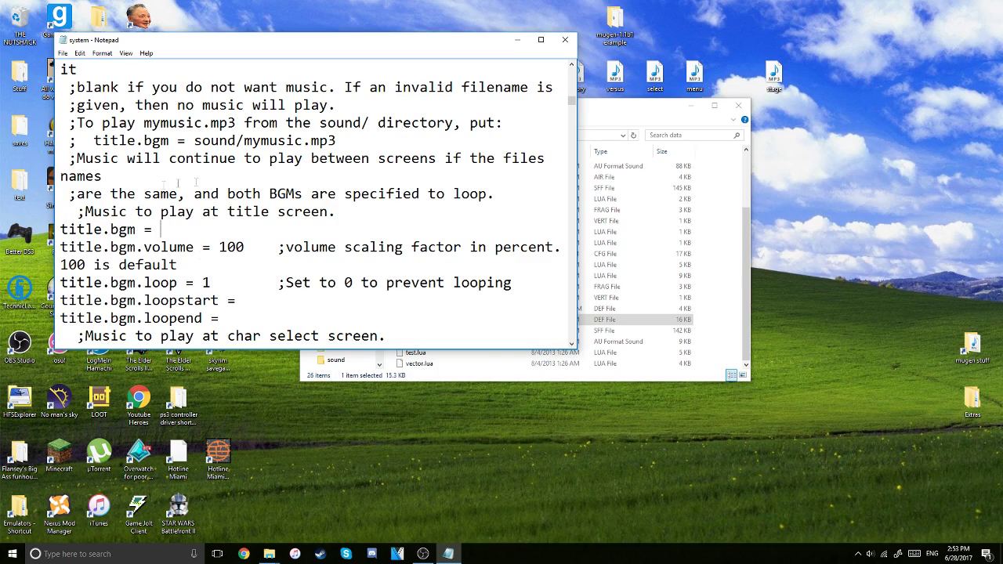
Step: Arrange the text editor and folder windows side by side, and move the victory, versus, select and menu MP3s from the desktop into the data folder
left_click_drag(275, 39, 273, 63)
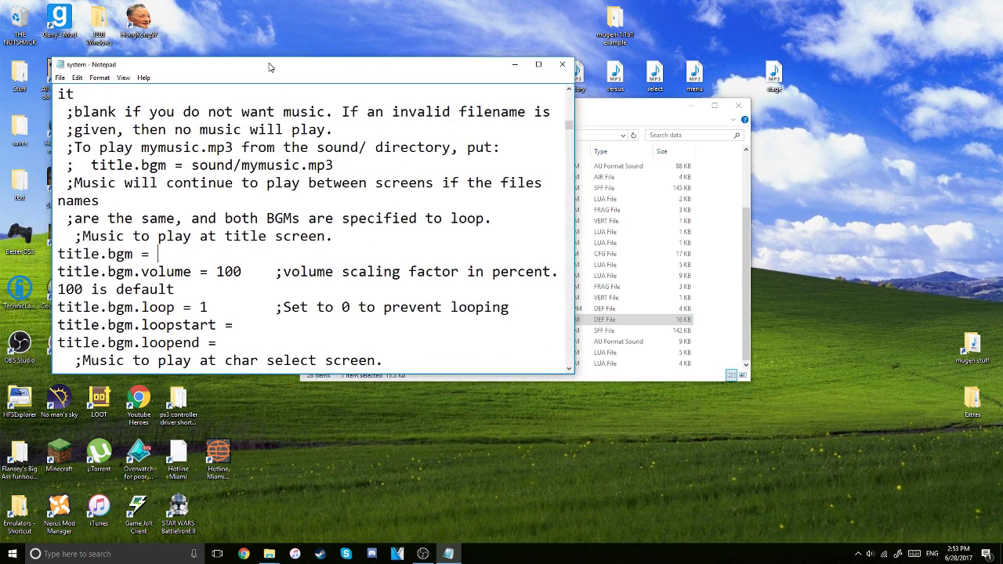
left_click_drag(675, 115, 813, 168)
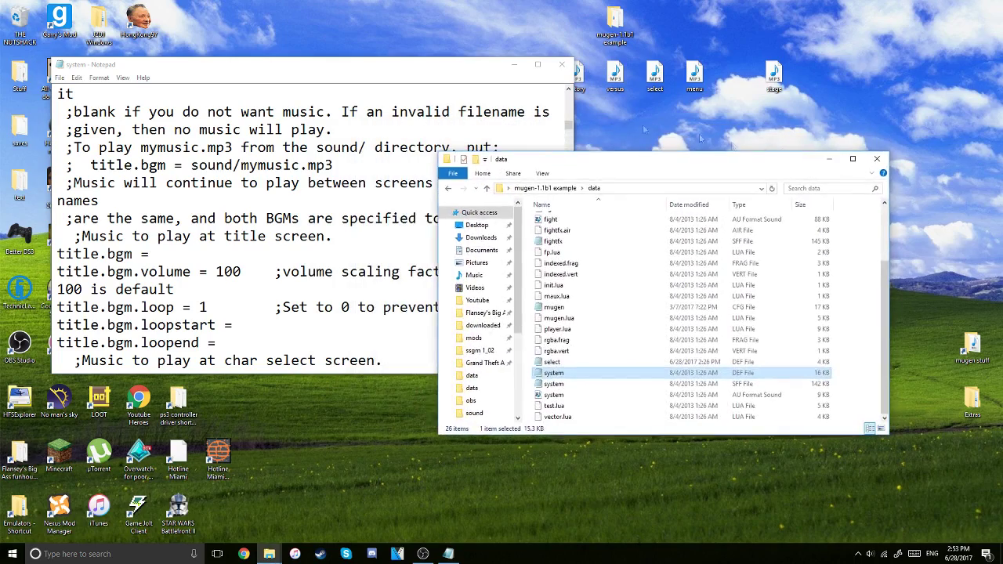
left_click_drag(589, 164, 582, 192)
left_click_drag(436, 72, 419, 64)
left_click(441, 224)
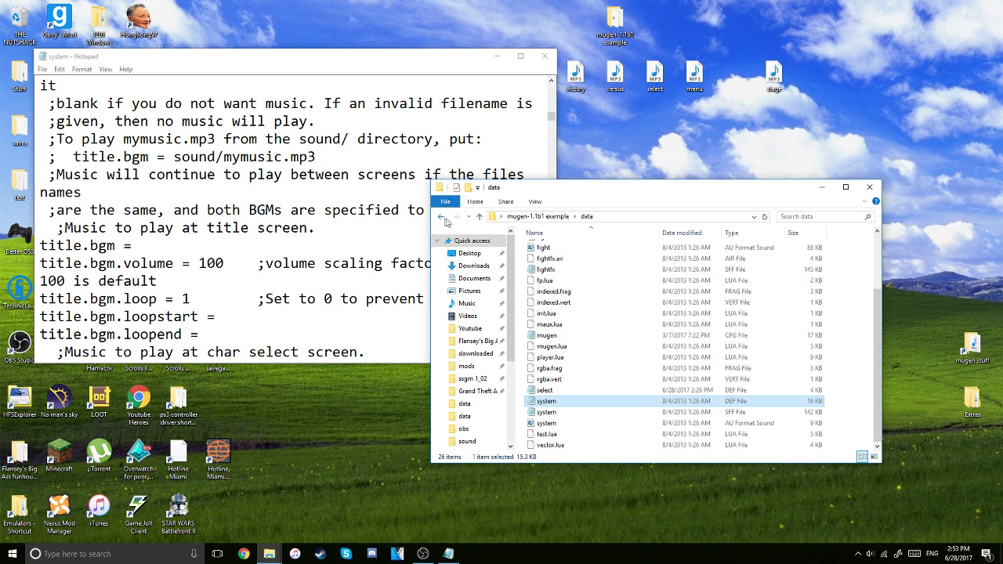
scroll(549, 258, "up", 2)
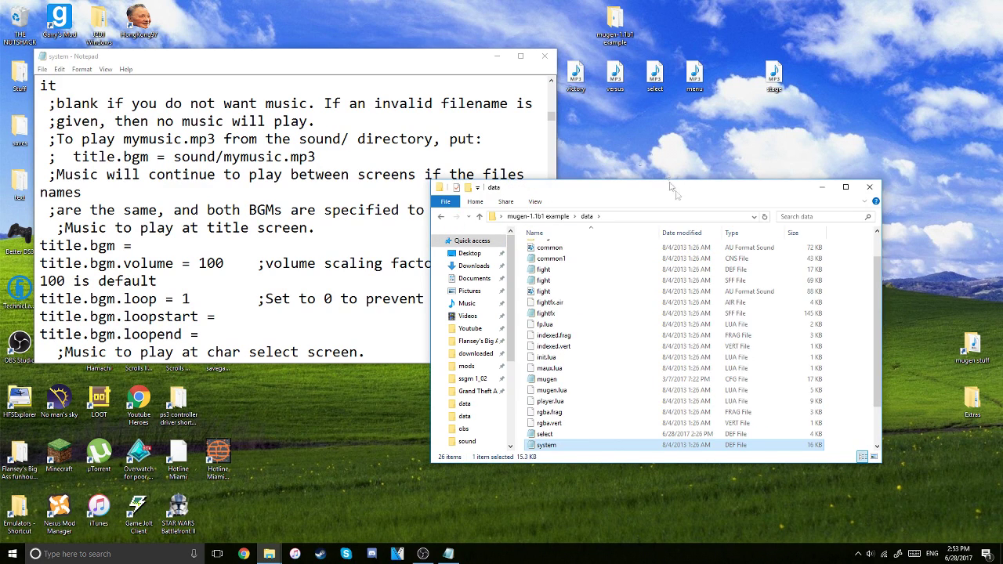
left_click(720, 120)
left_click_drag(716, 115, 607, 270)
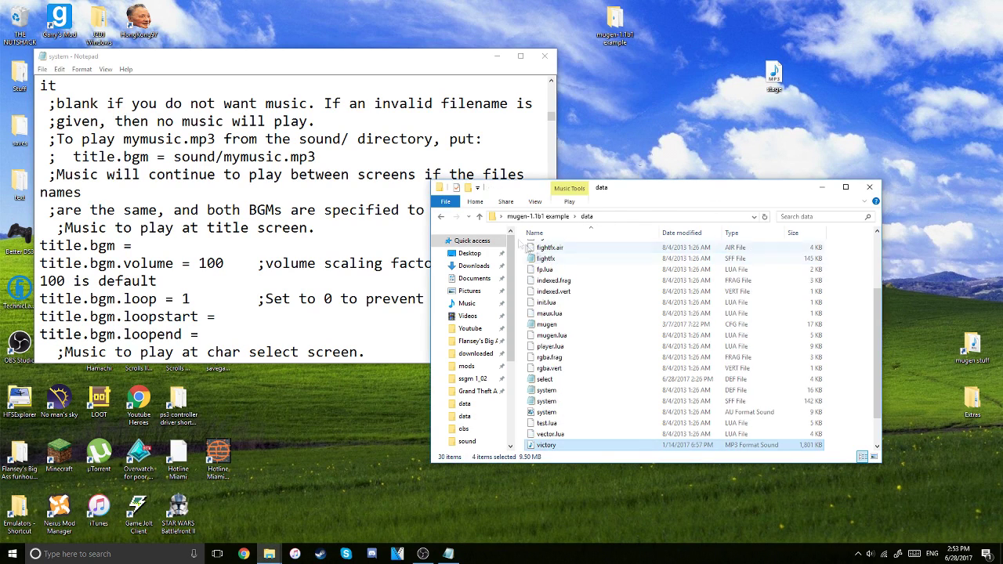
Step: Move the stage MP3 from the desktop into the sound folder of mugen-1.1b1 example
left_click(442, 217)
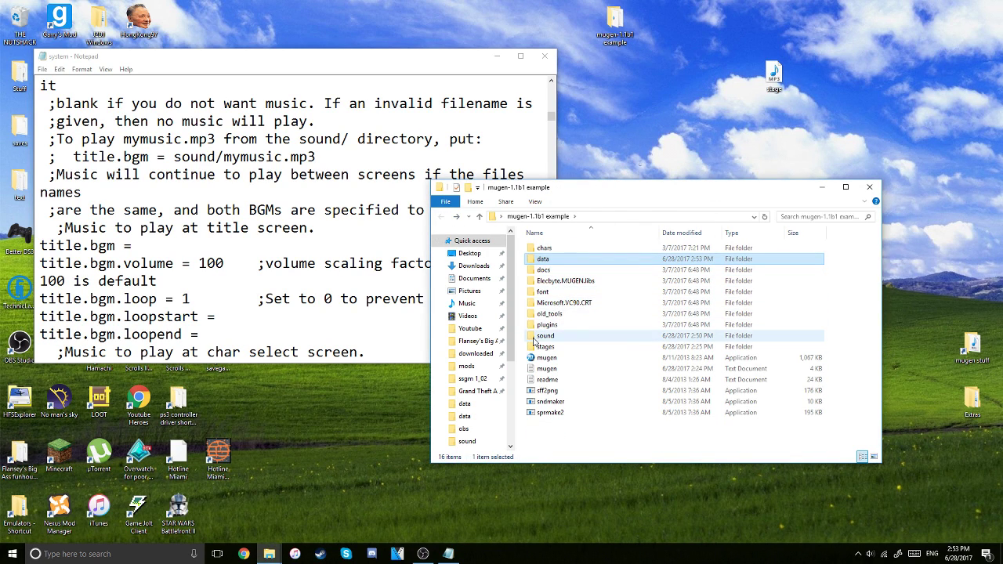
double_click(537, 342)
left_click_drag(772, 74, 683, 260)
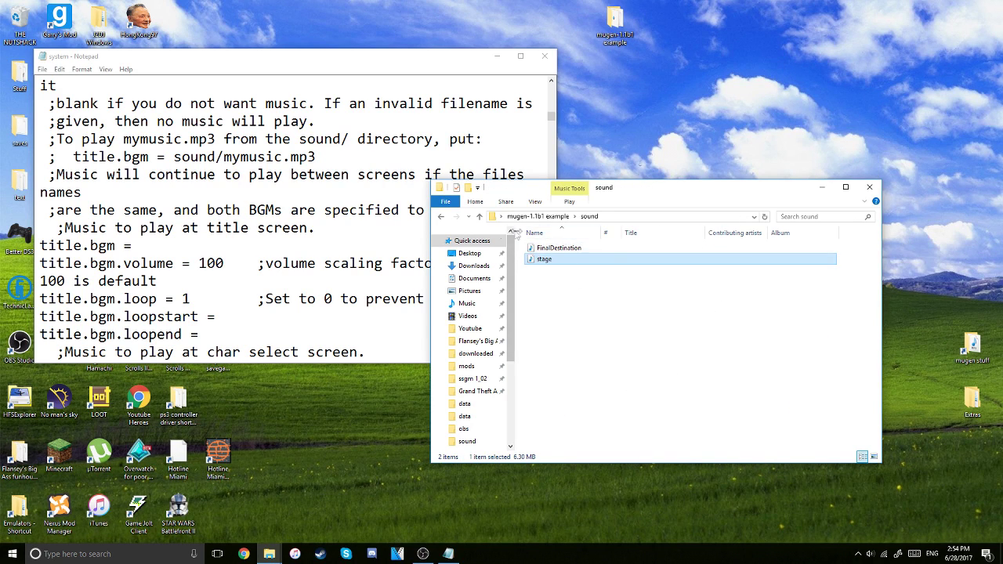
Step: Return to the data folder to check the menu MP3's name, and set title.bgm to data/menu.mp3 in the system file
left_click(445, 219)
left_click_drag(626, 189, 655, 138)
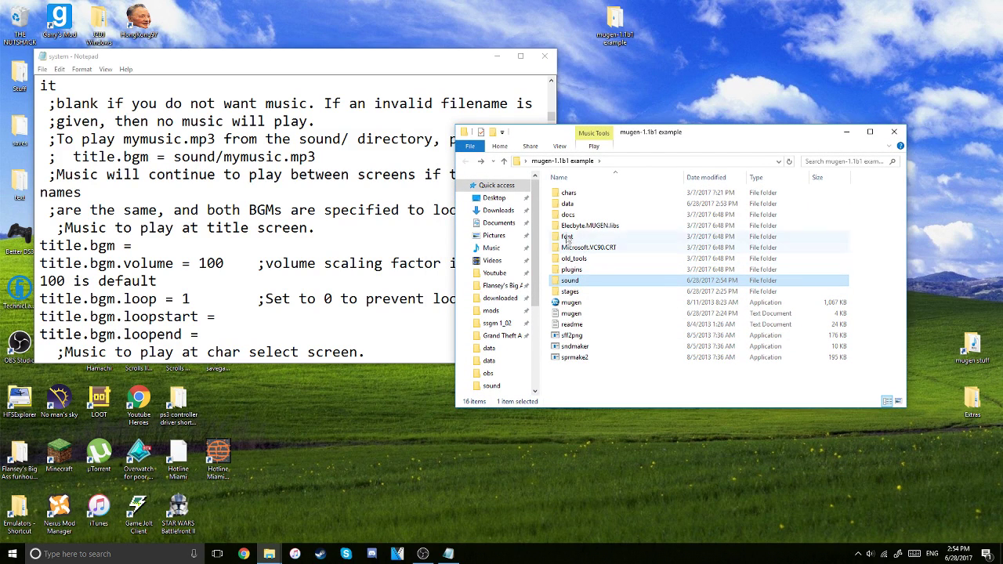
left_click(141, 247)
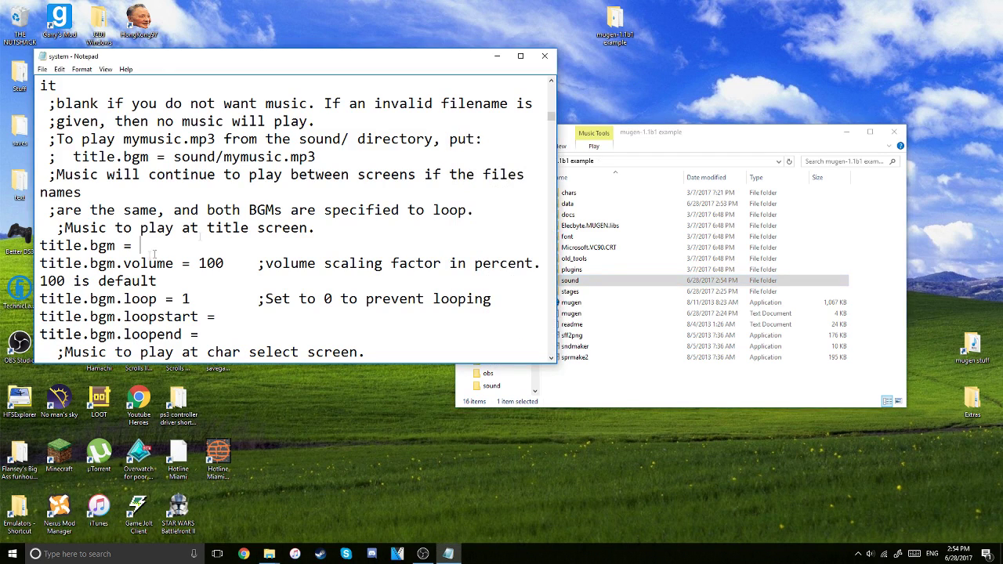
double_click(580, 204)
scroll(595, 247, "down", 4)
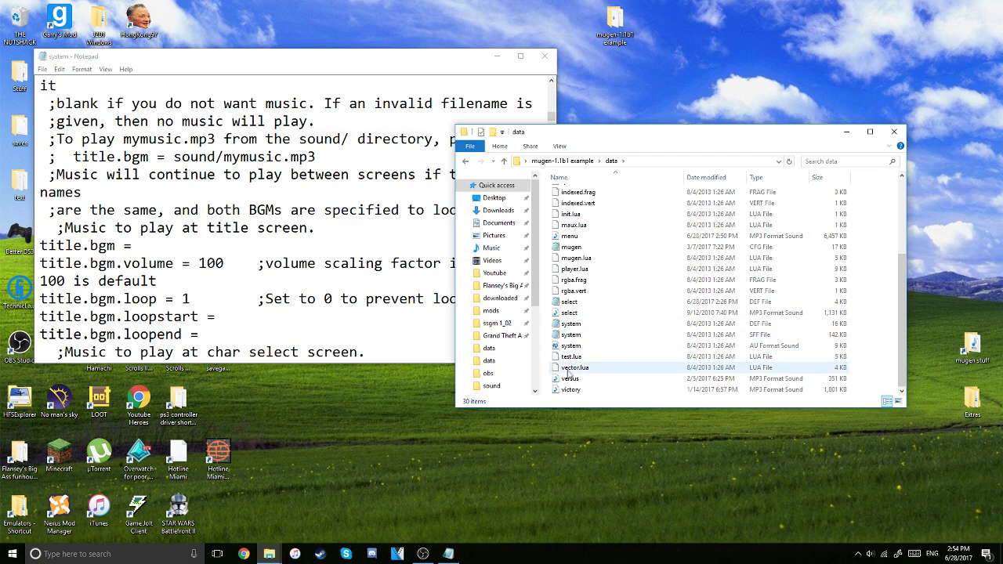
scroll(587, 267, "up", 1)
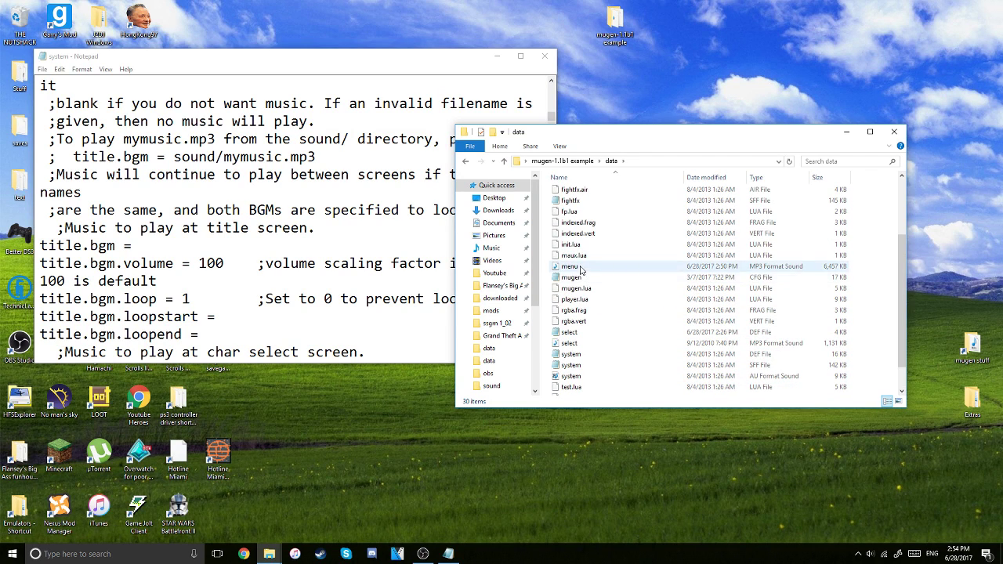
left_click(587, 265)
left_click(159, 248)
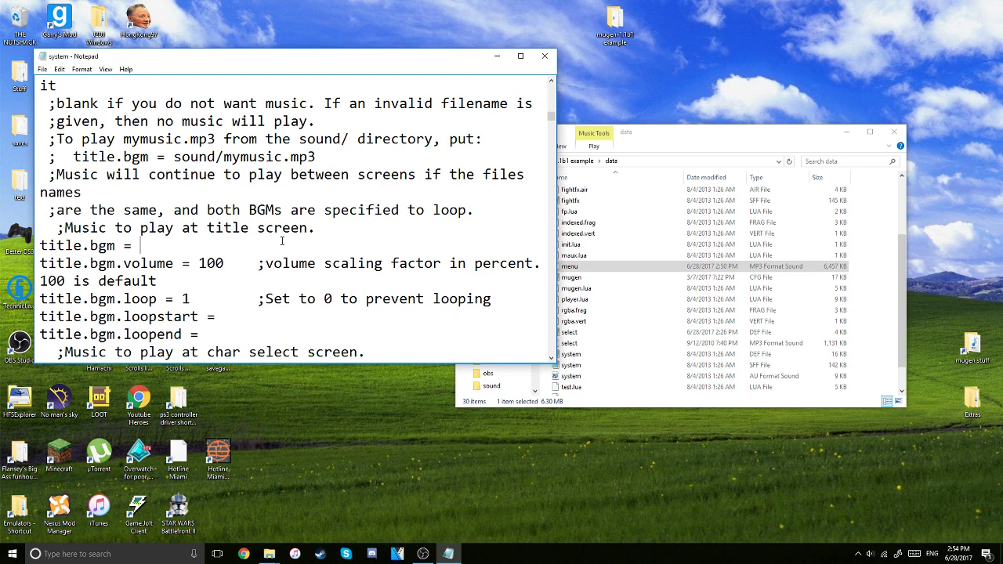
type("data/menu.mp3")
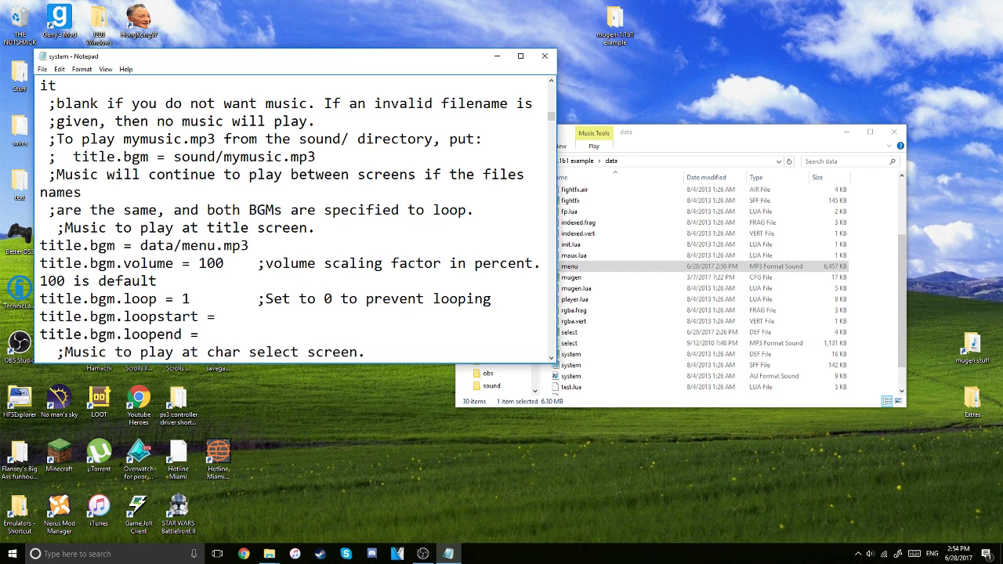
Step: Set the character select screen music, select.bgm, to data/select.mp3
scroll(207, 269, "down", 2)
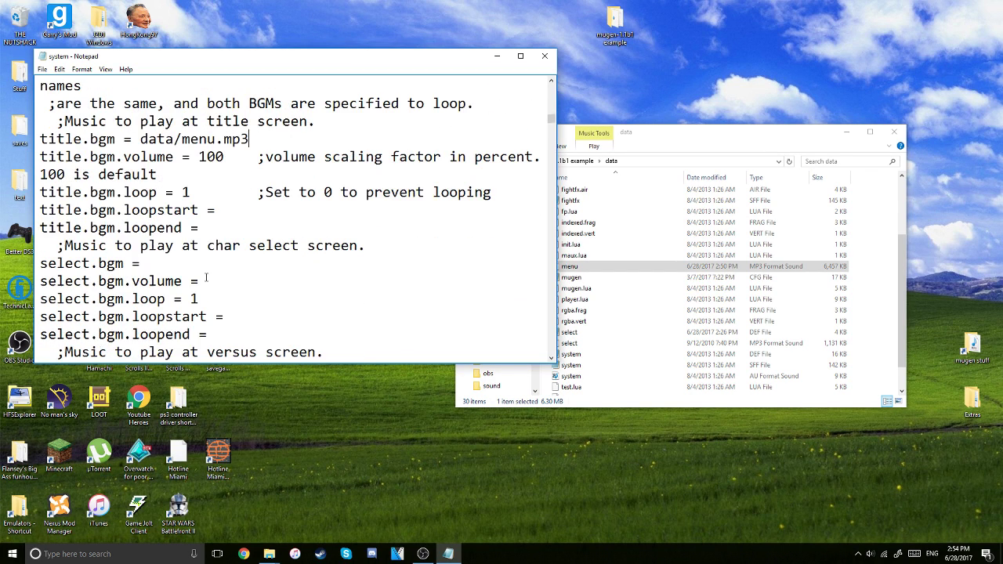
left_click(186, 268)
scroll(595, 306, "down", 1)
left_click(591, 291)
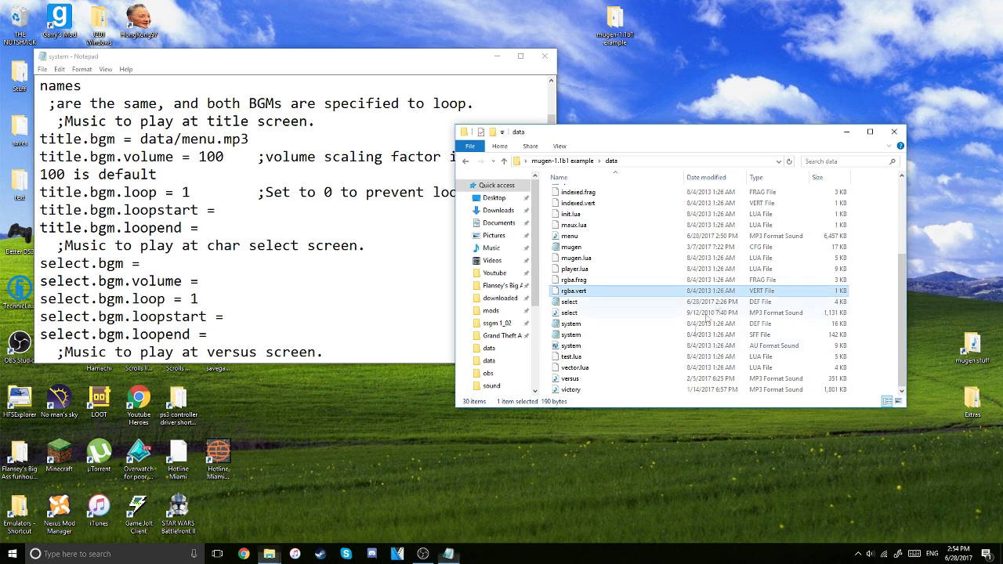
left_click(632, 316)
left_click(201, 267)
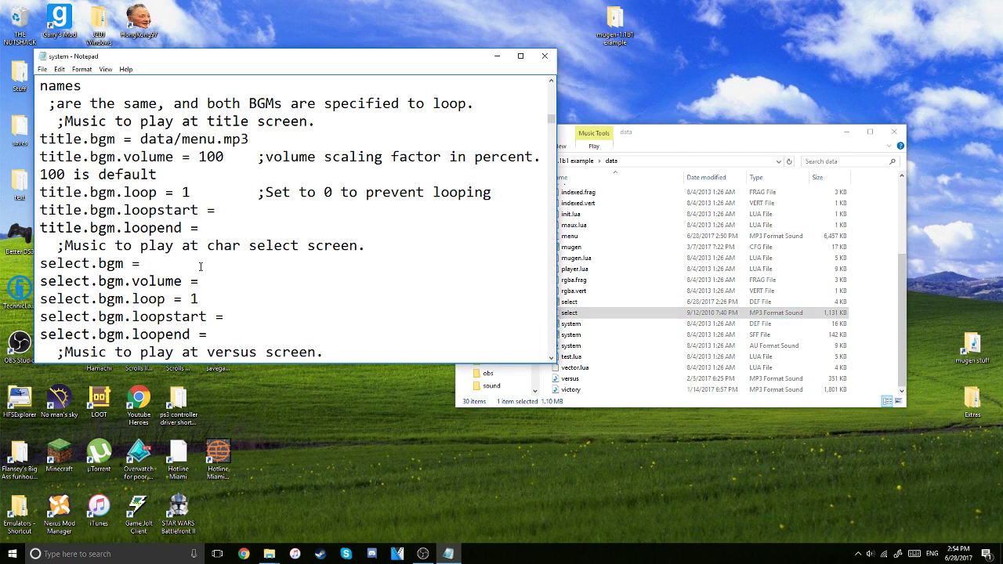
type("data.select.mp3")
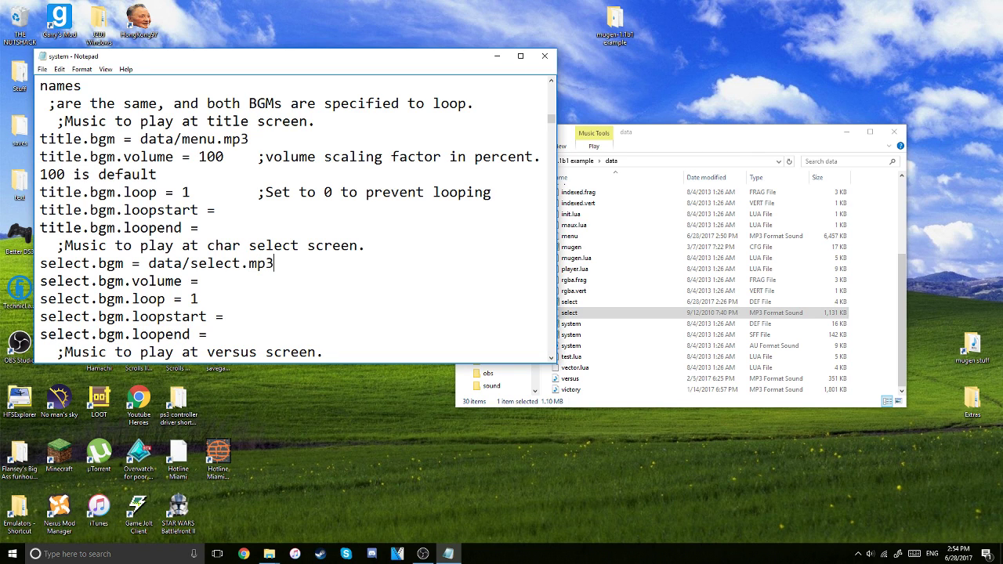
Step: Set vs.bgm to data/versus.mp3 and victory.bgm to data/victory.mp3
scroll(186, 238, "down", 3)
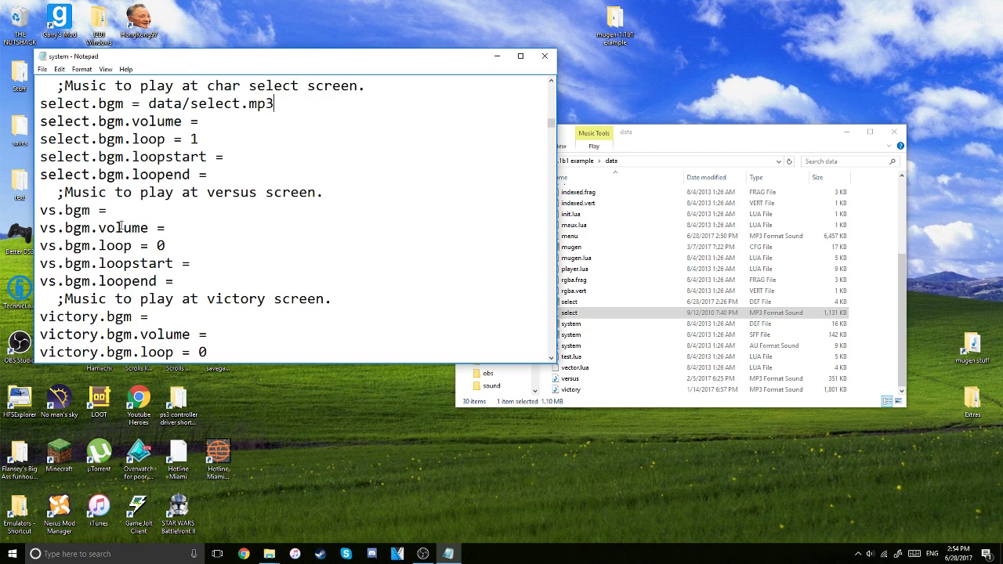
left_click(138, 213)
type("data/versus.mp3")
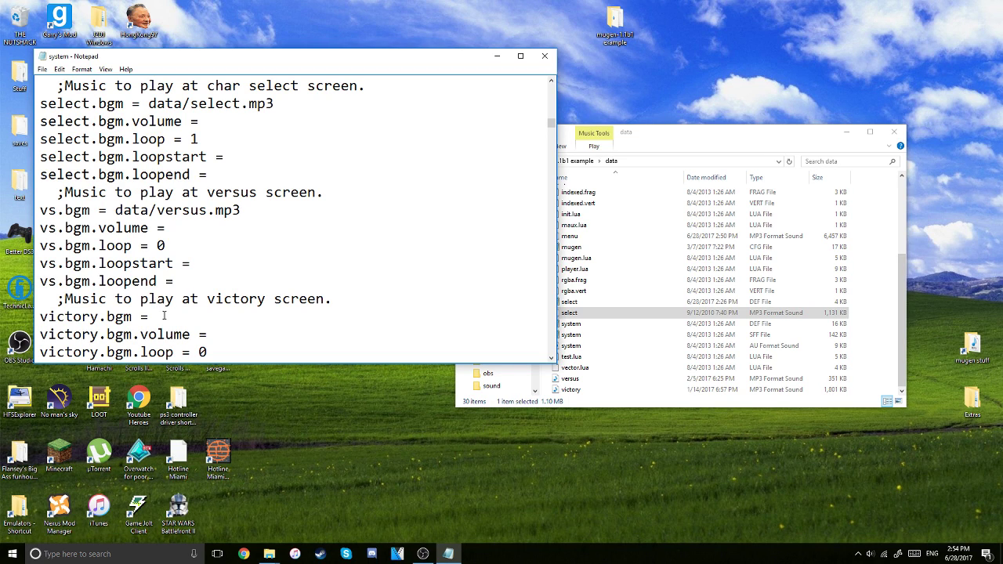
type("data/victory.mp3")
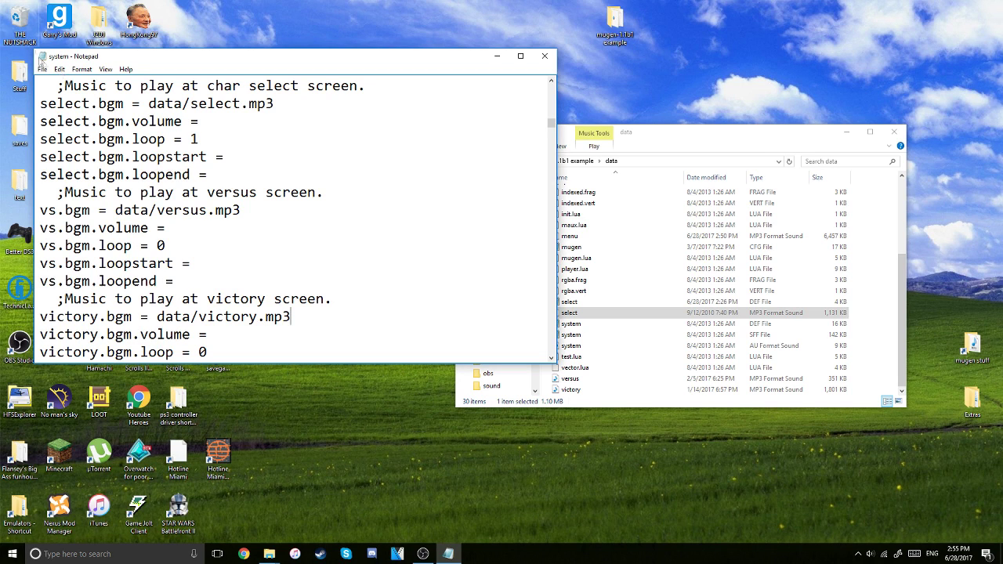
Step: Save the edited system definition file and close it
scroll(43, 65, "up", 6)
left_click(42, 69)
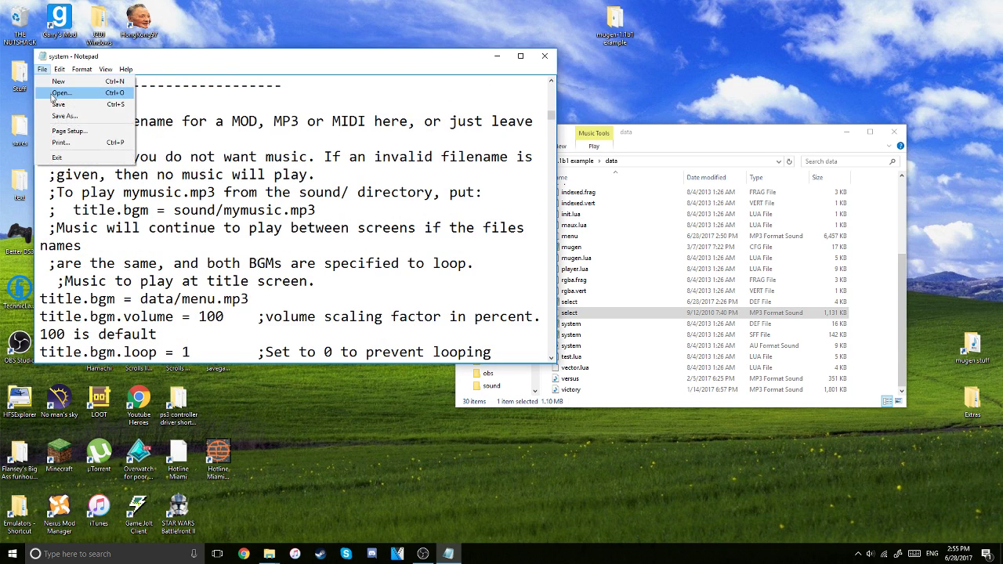
left_click(49, 105)
left_click(552, 57)
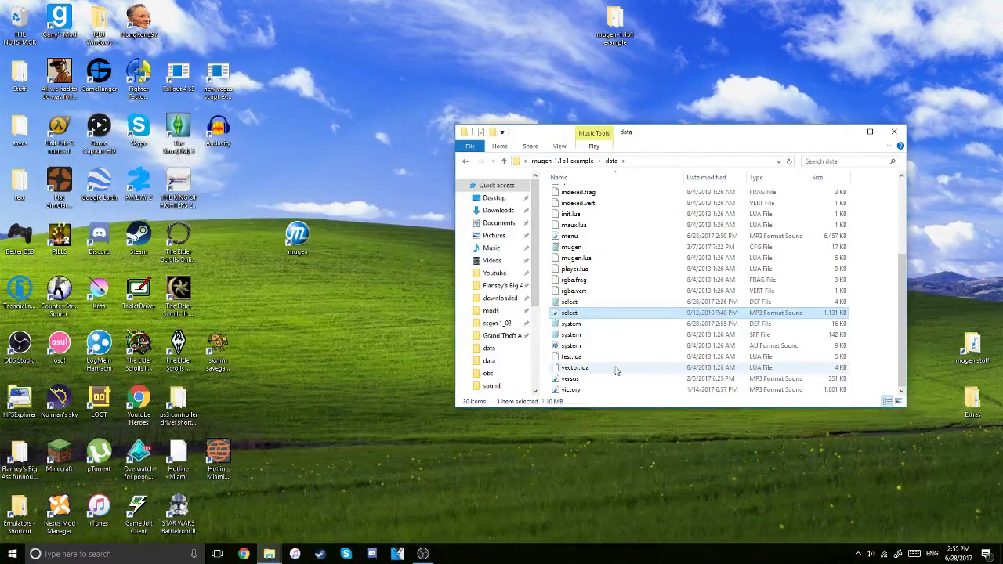
Step: Open the system DEF file from the mugen1 subfolder of the data folder
scroll(603, 361, "up", 2)
scroll(595, 357, "down", 2)
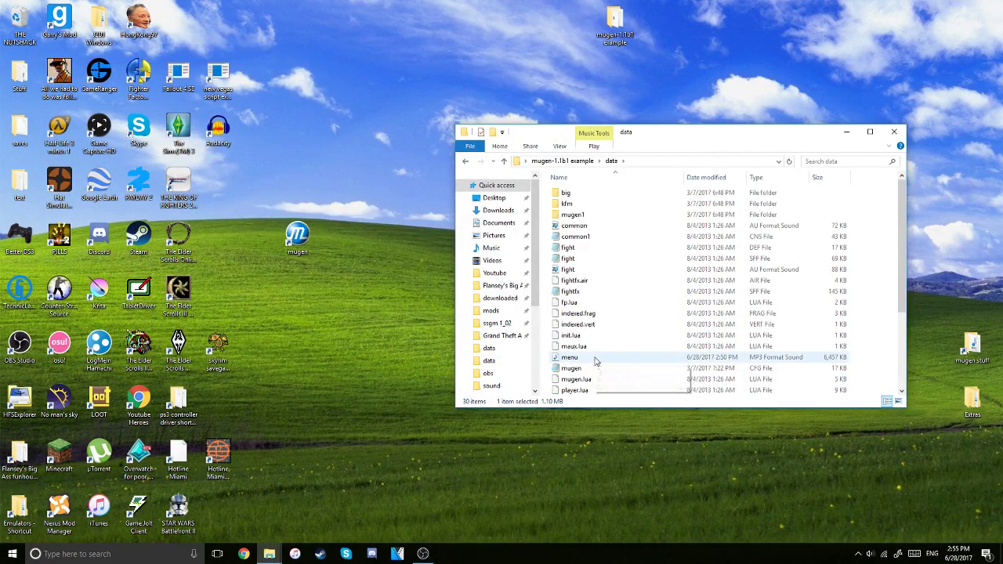
scroll(600, 313, "up", 2)
scroll(608, 278, "down", 3)
scroll(610, 281, "up", 3)
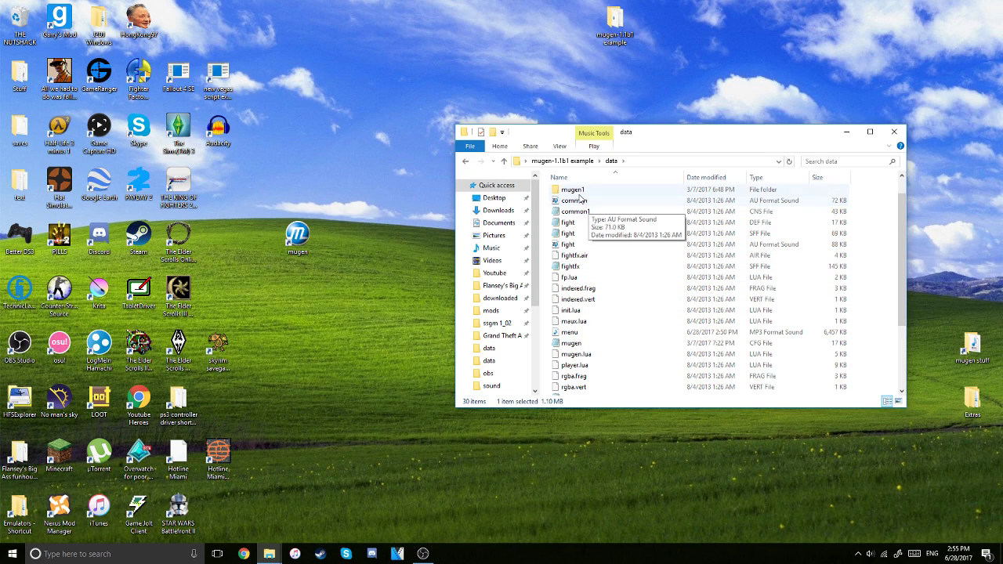
double_click(576, 194)
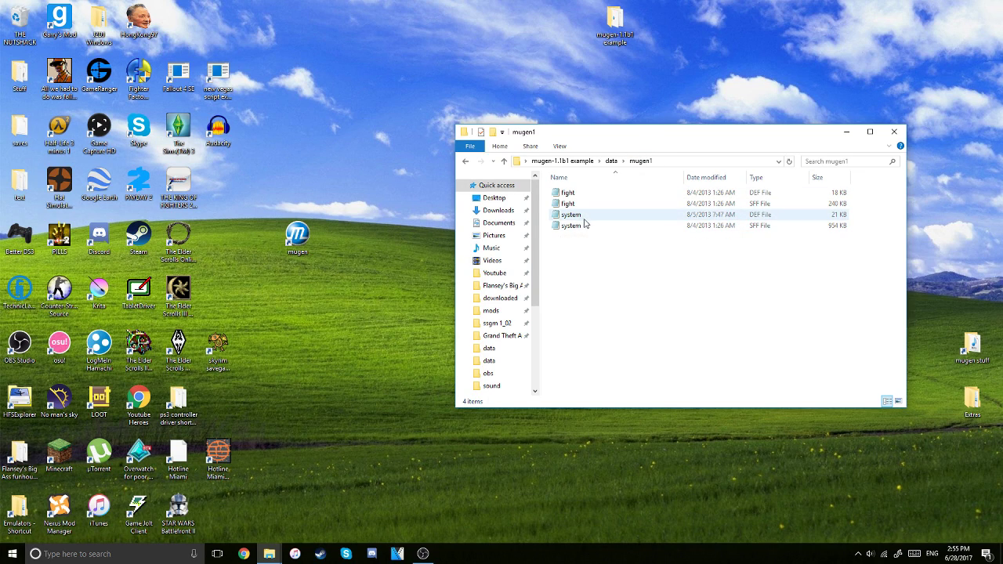
double_click(582, 218)
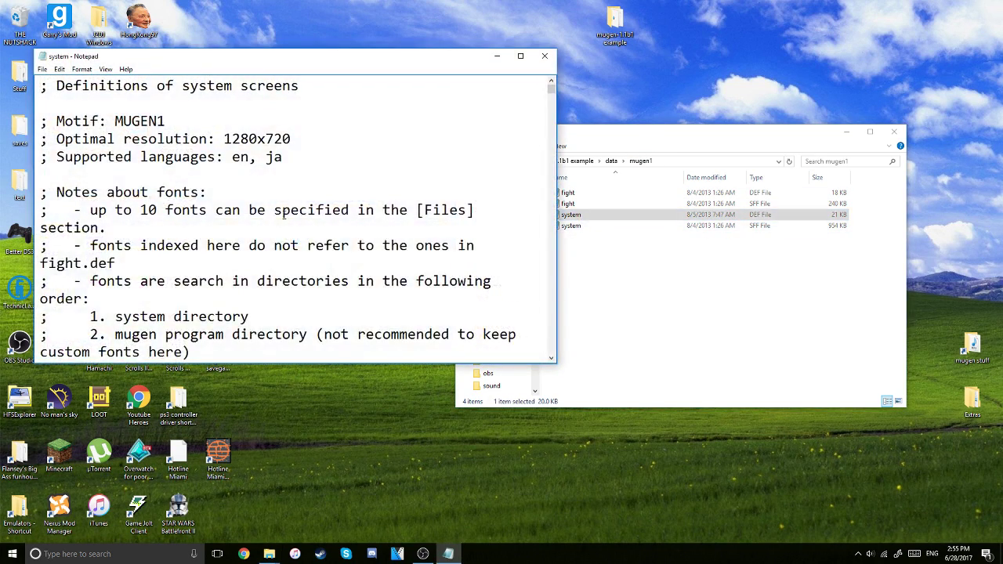
Step: Review the title, select, versus and victory music entries in the mugen1 system file's [Music] section, and close the file
scroll(250, 225, "down", 15)
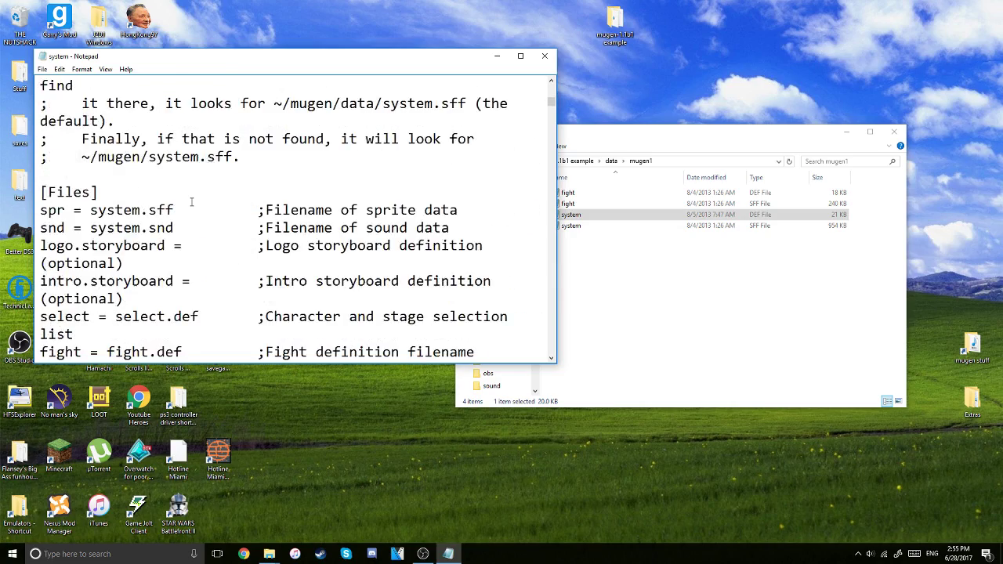
scroll(191, 199, "down", 10)
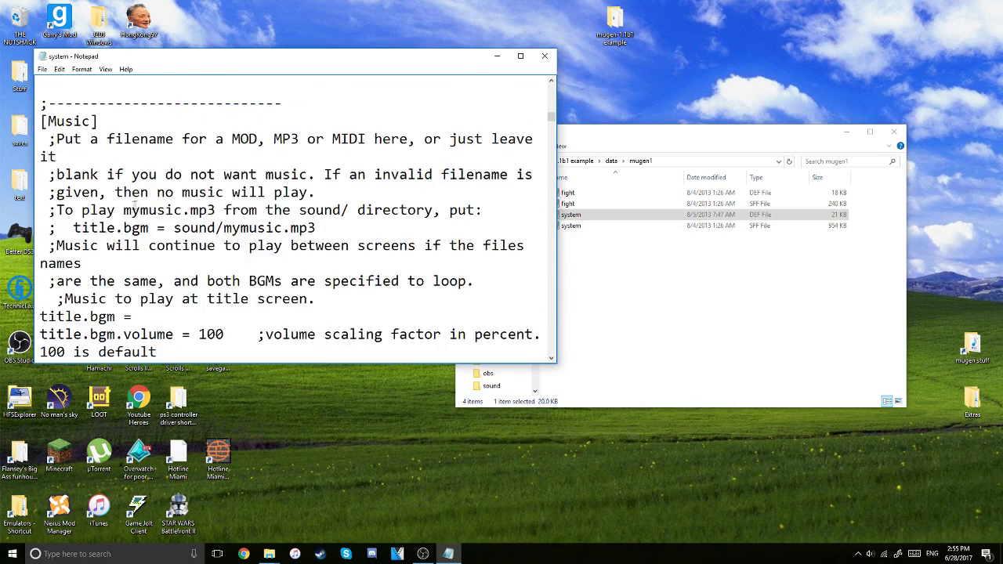
scroll(185, 293, "down", 6)
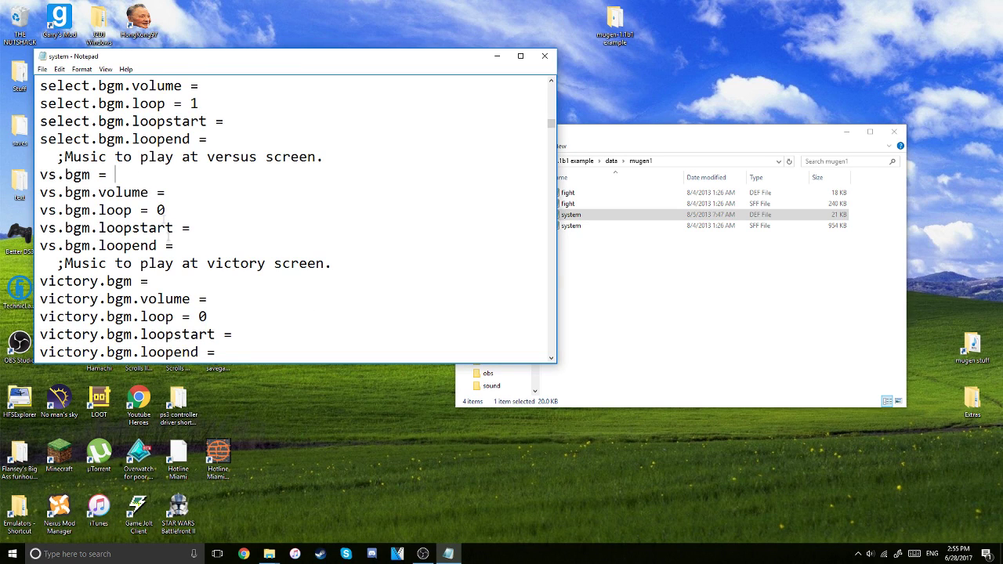
scroll(179, 193, "up", 3)
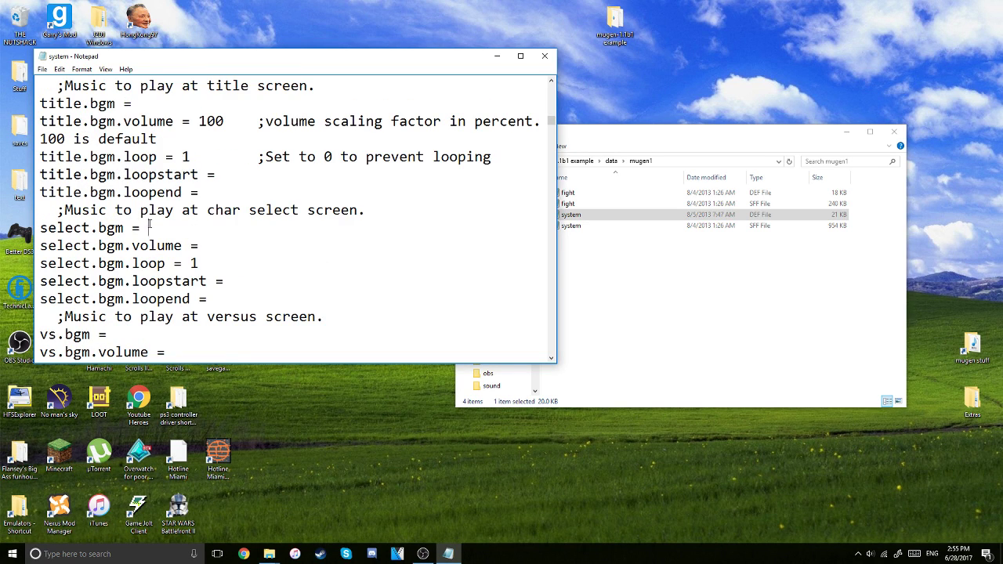
left_click(545, 56)
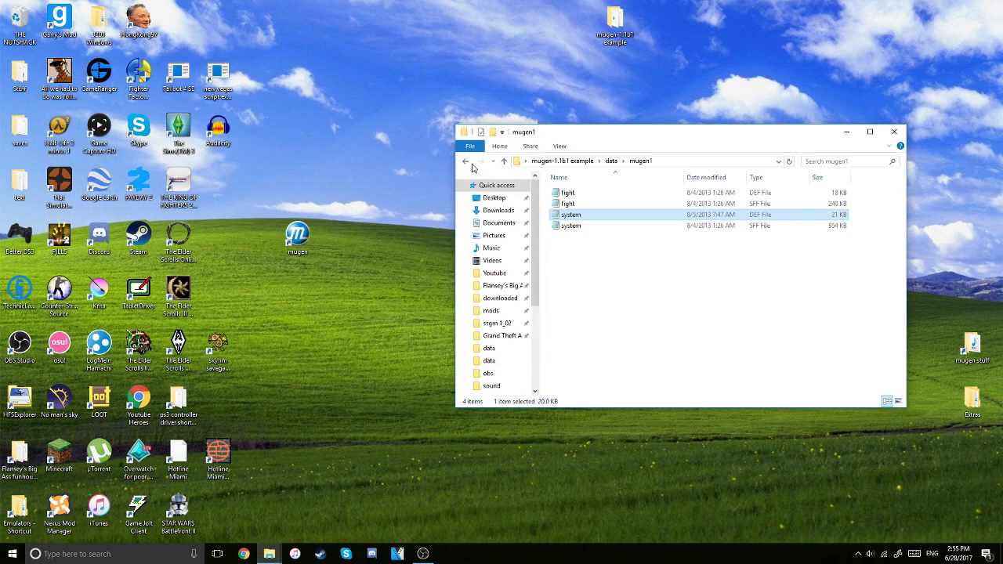
Step: Open the RPD stage's DEF file from the stages folder of mugen-1.1b1 example
left_click(466, 162)
scroll(556, 235, "down", 2)
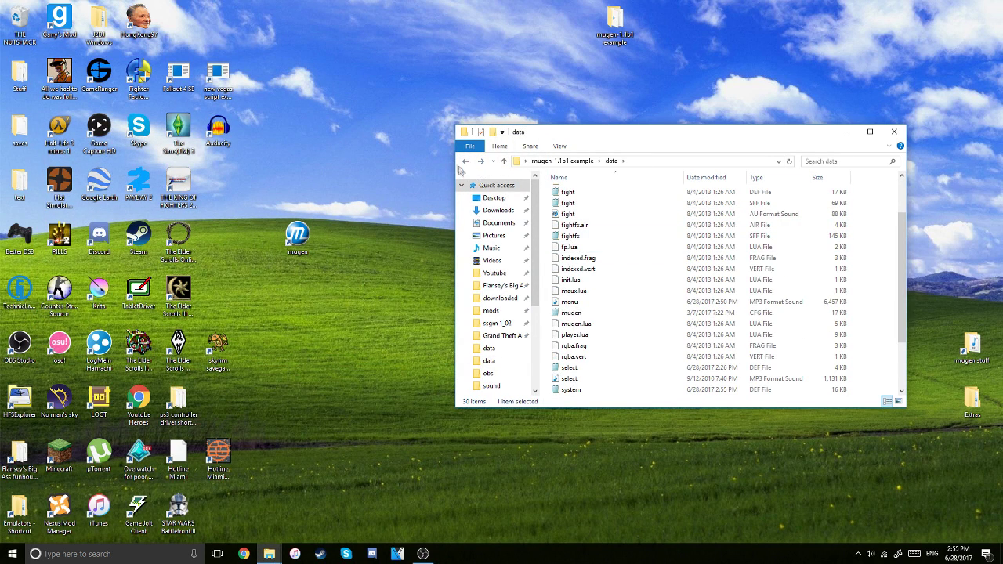
left_click(465, 161)
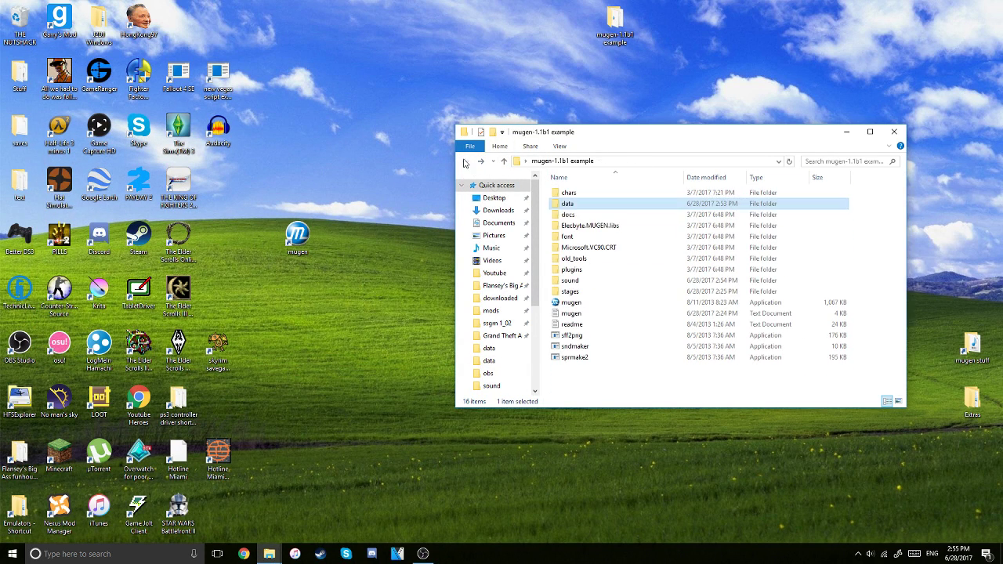
double_click(579, 291)
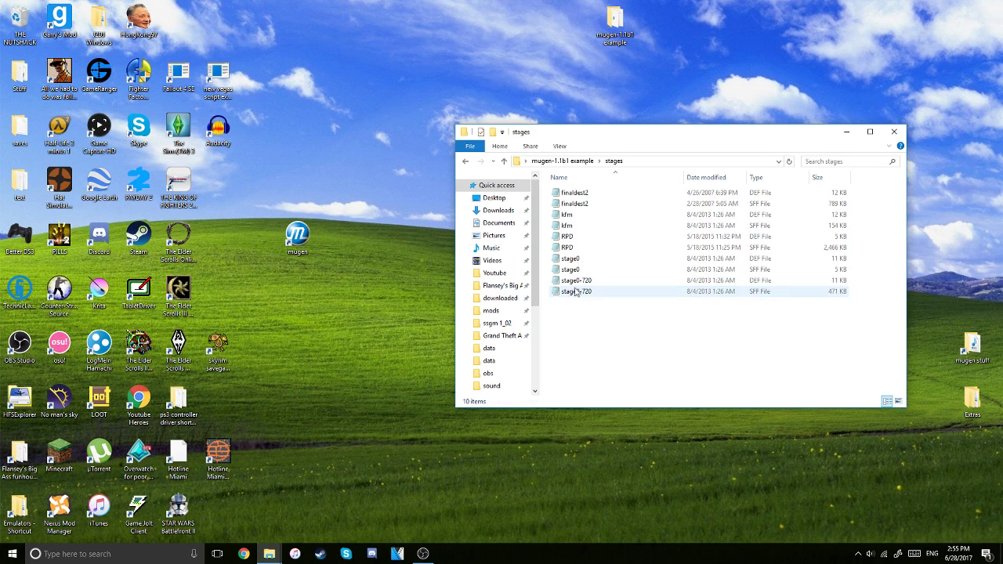
left_click(577, 239)
right_click(599, 241)
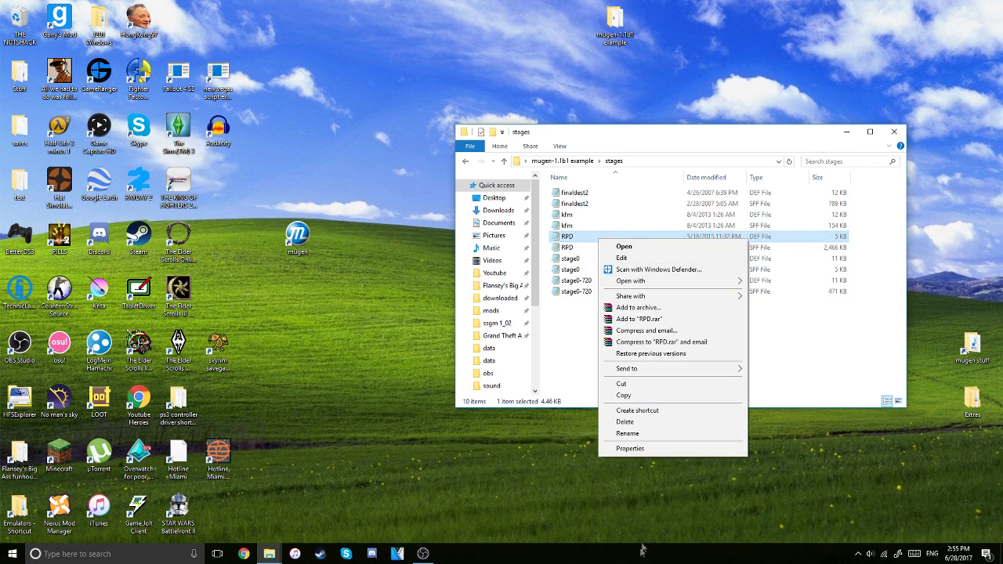
left_click(619, 247)
Step: Set bgmusic in the RPD stage file's [Music] section to sound/stage.mp3
scroll(168, 238, "down", 15)
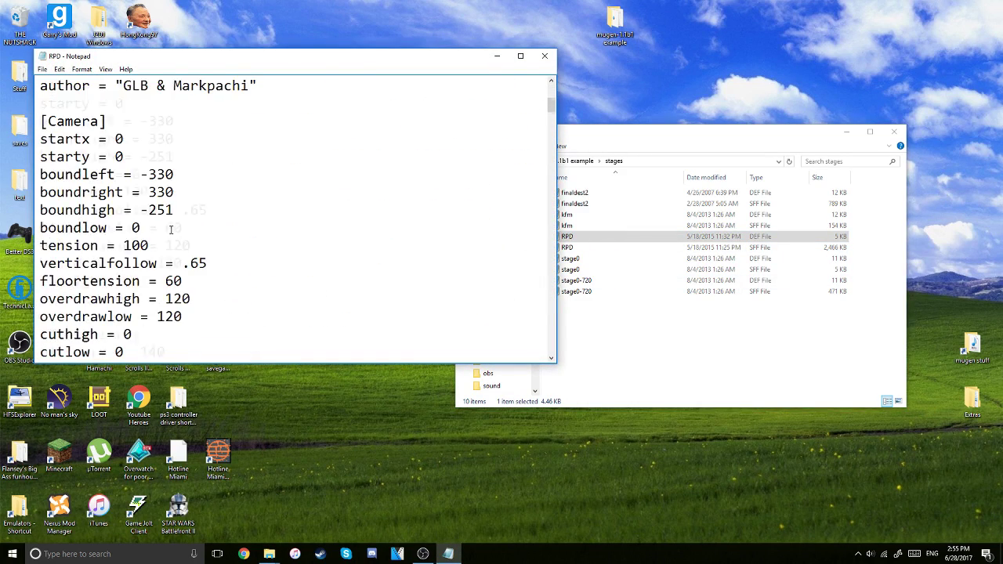
scroll(168, 238, "down", 7)
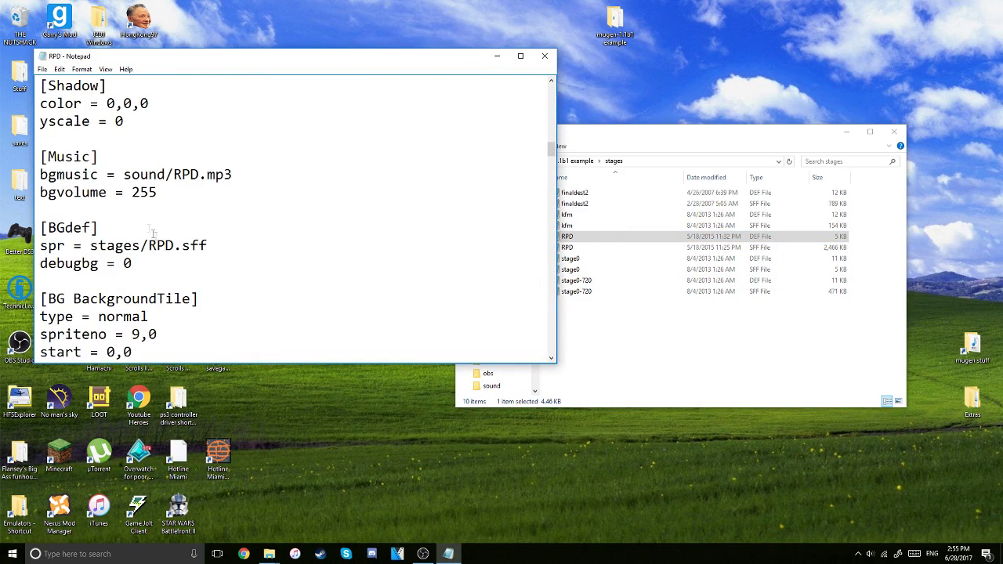
left_click_drag(169, 196, 41, 154)
left_click(63, 161)
left_click_drag(124, 177, 232, 177)
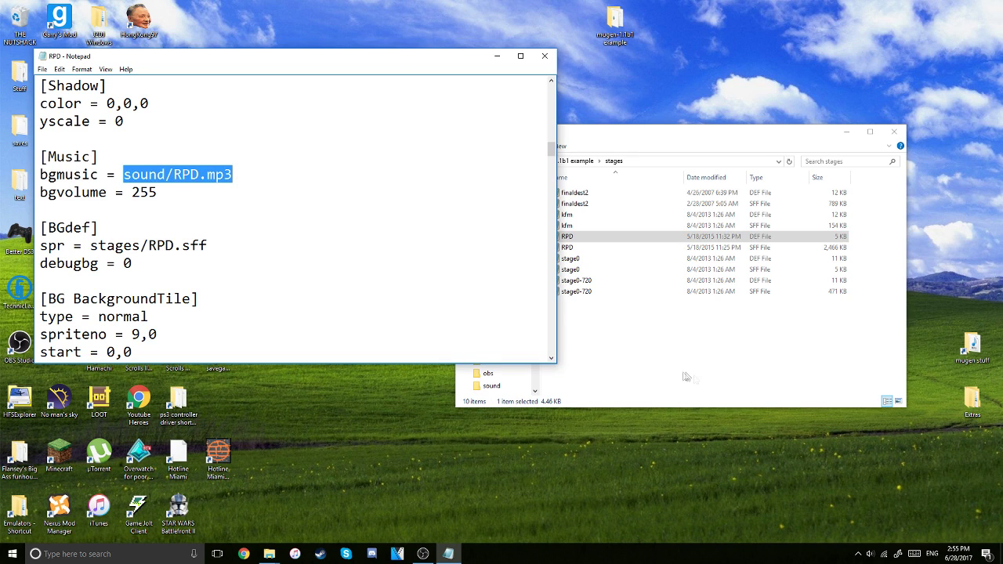
key("alt+Tab")
left_click(108, 207)
left_click_drag(173, 174, 196, 180)
type("stage")
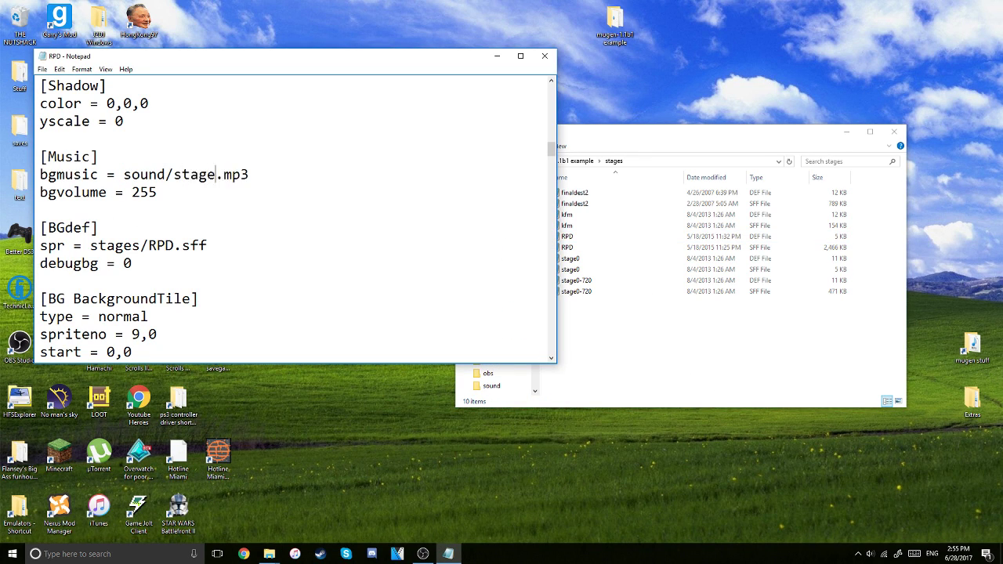
Step: Check the contents of the sound folder inside mugen-1.1b1 example for the stage music file
left_click(561, 160)
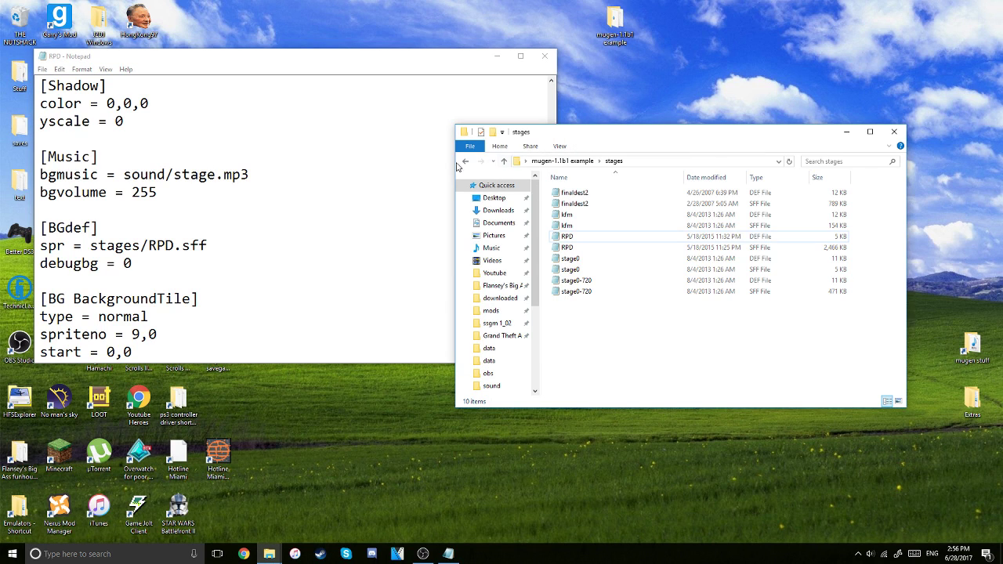
left_click(465, 162)
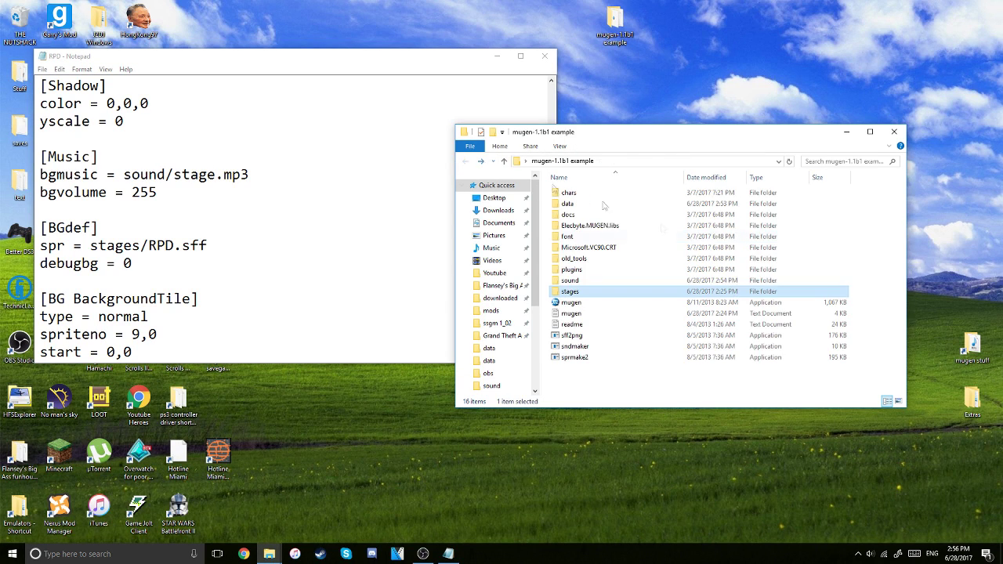
double_click(589, 281)
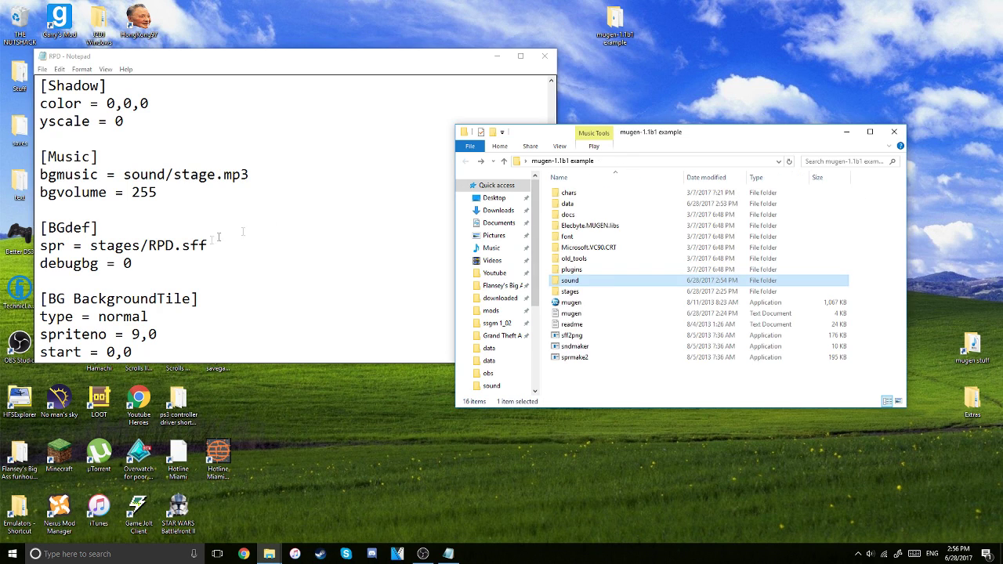
Step: Save the edited RPD stage definition and close it, then move the mugen-1.1b1 example folder window toward the middle of the desktop
left_click(157, 157)
left_click(42, 69)
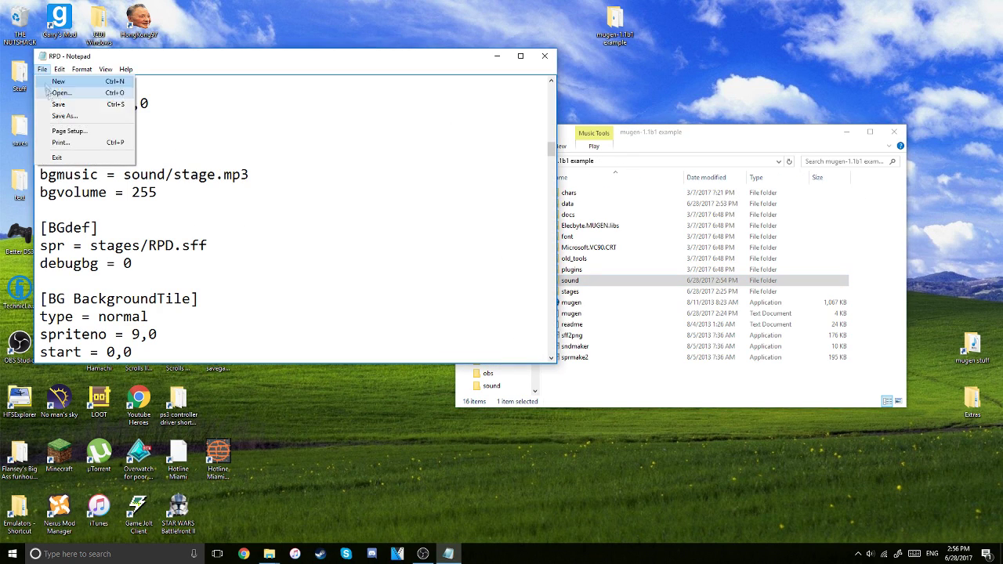
left_click(54, 103)
left_click(544, 55)
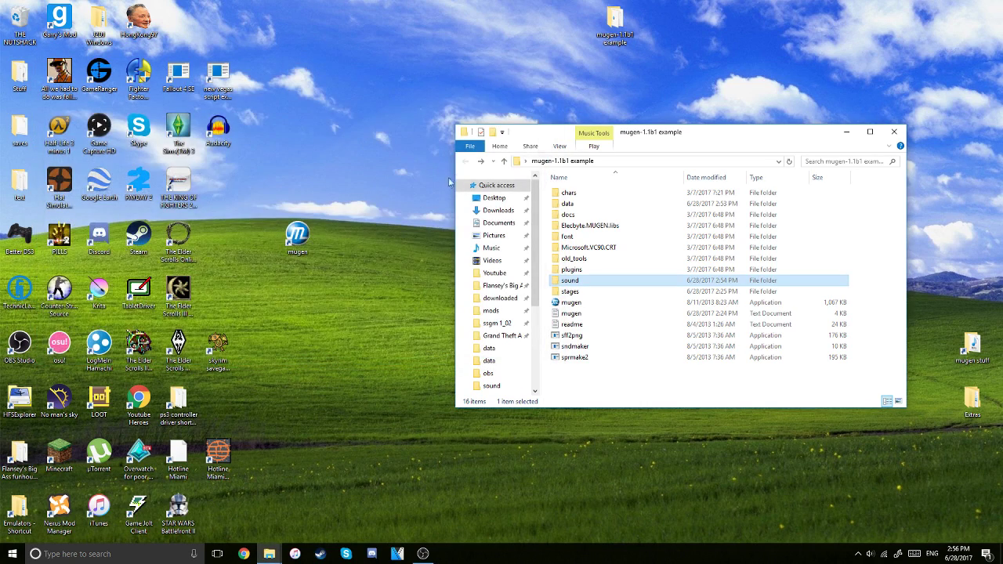
left_click_drag(531, 136, 351, 114)
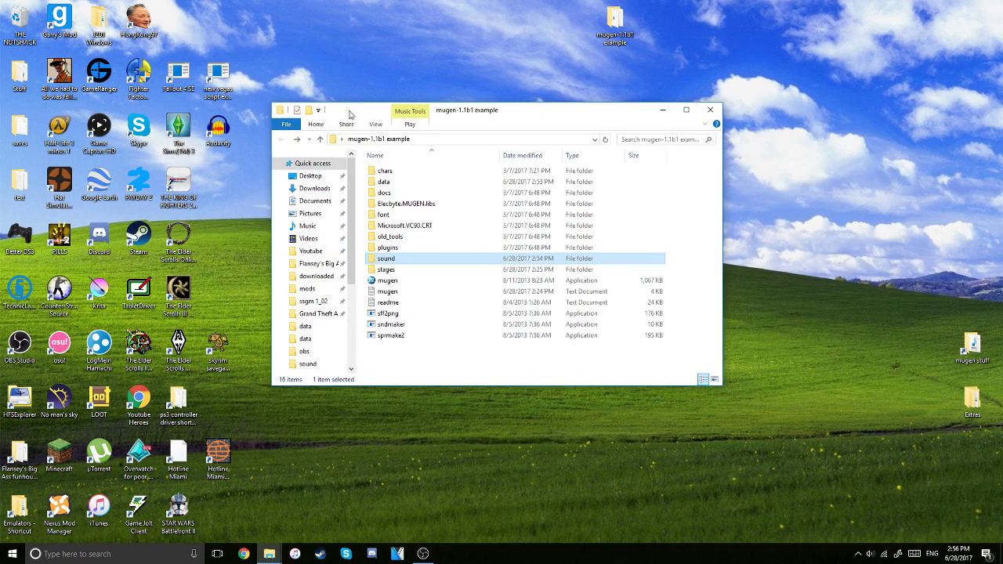